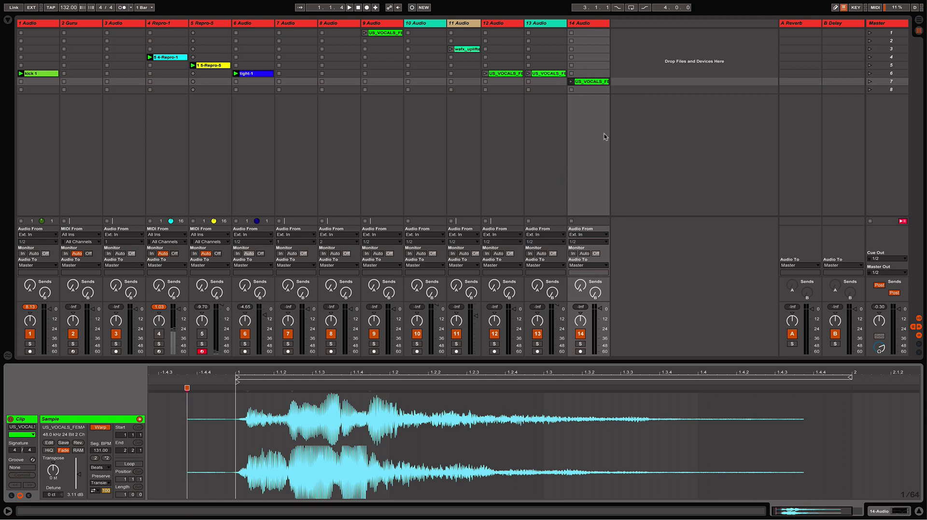
# Step: Audition the US_VOCALS clips on tracks 12, 13 and 14
pyautogui.click(544, 73)
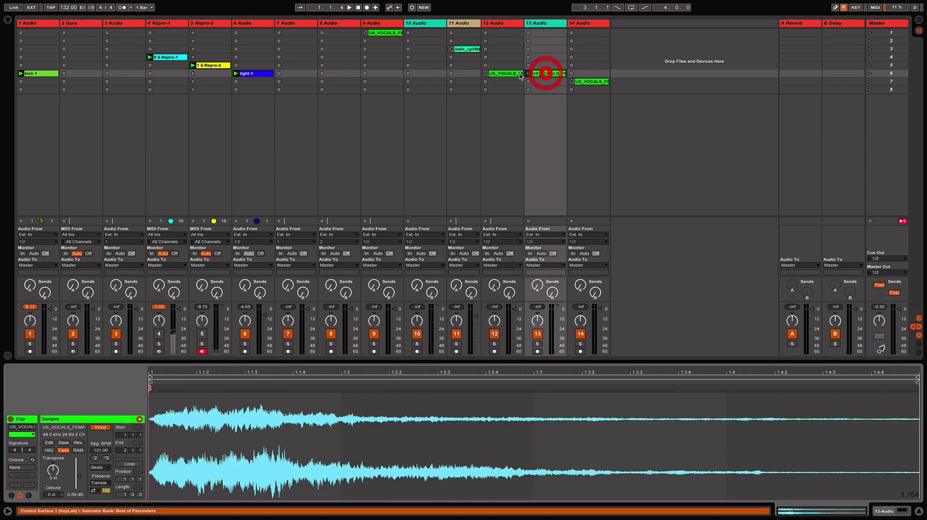
pyautogui.click(499, 75)
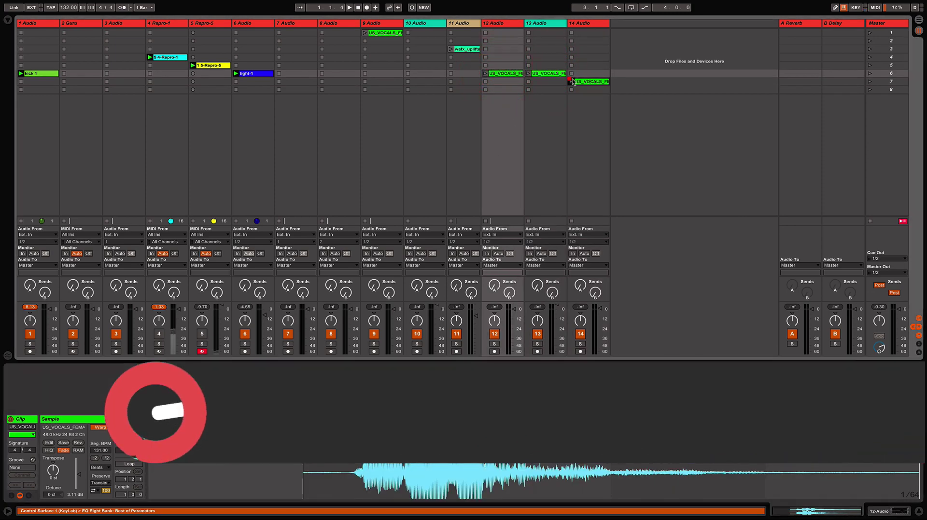
pyautogui.click(590, 82)
# Step: Show the file browser and review the US_VOCALS clips on tracks 12–14 again
pyautogui.click(8, 20)
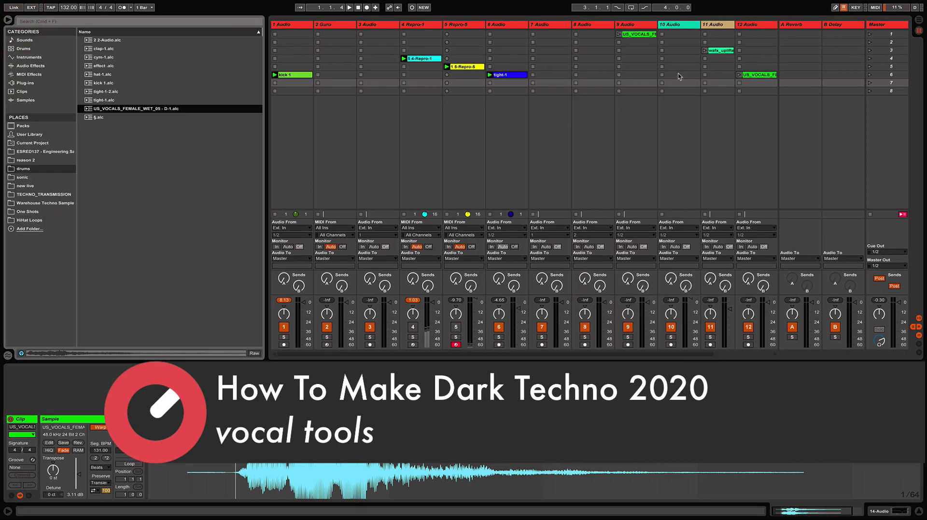
pyautogui.hscroll(2, 681, 73)
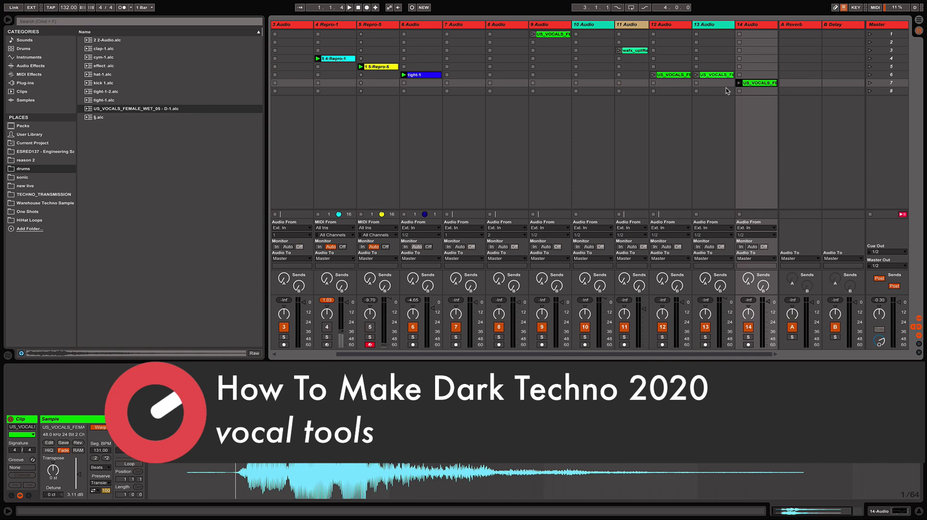
pyautogui.click(753, 82)
pyautogui.click(715, 76)
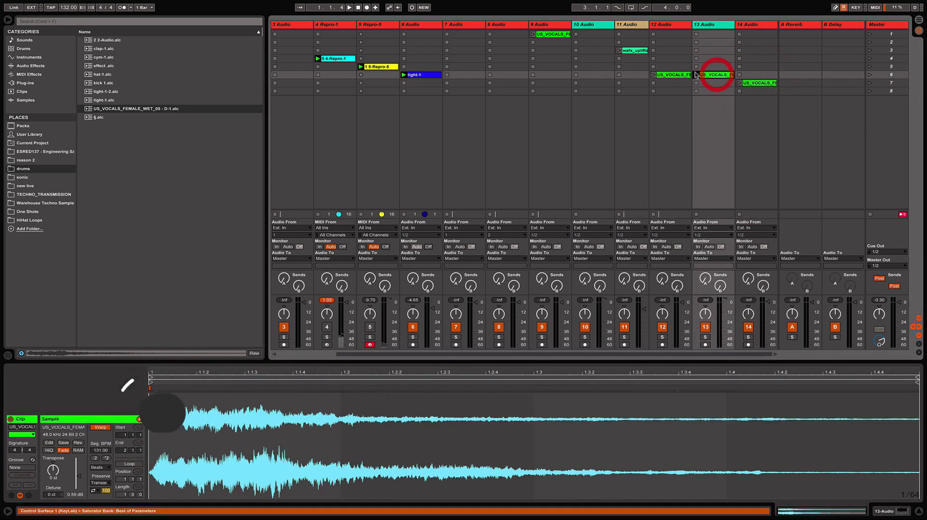
pyautogui.click(669, 82)
pyautogui.click(674, 75)
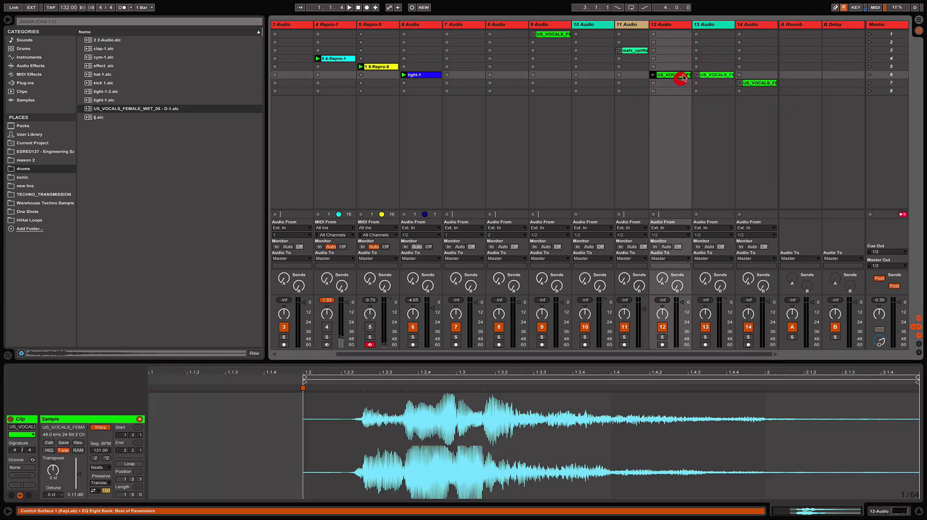
pyautogui.click(719, 76)
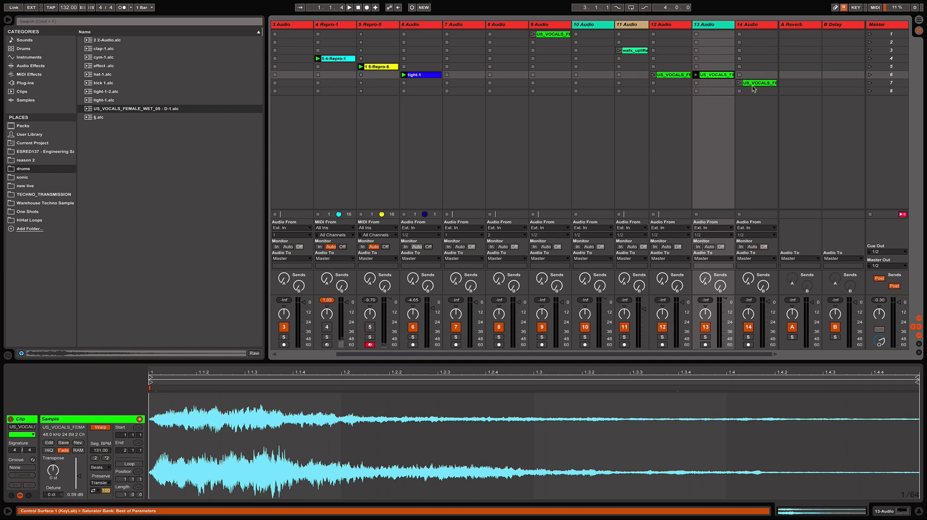
pyautogui.click(753, 85)
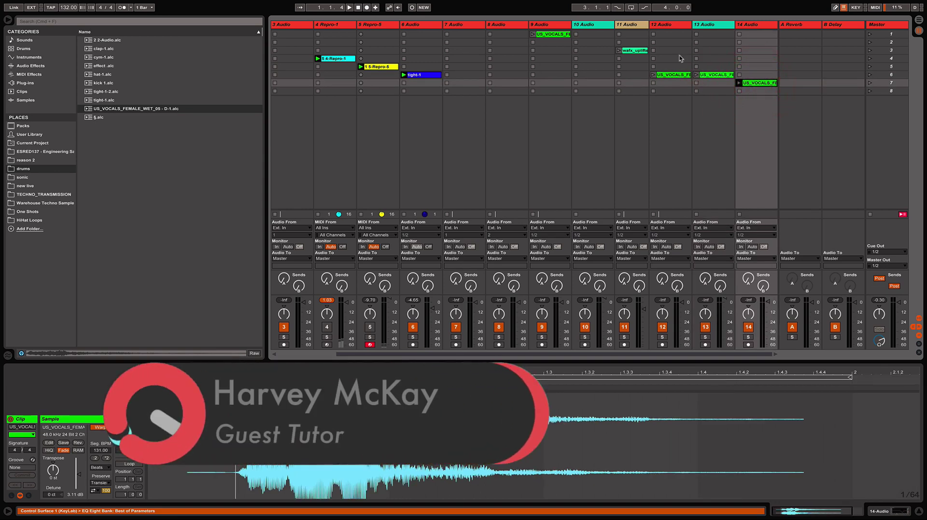
# Step: Delete the empty track 12 and select the wafx_uplifter clip
pyautogui.click(667, 24)
pyautogui.press('Delete')
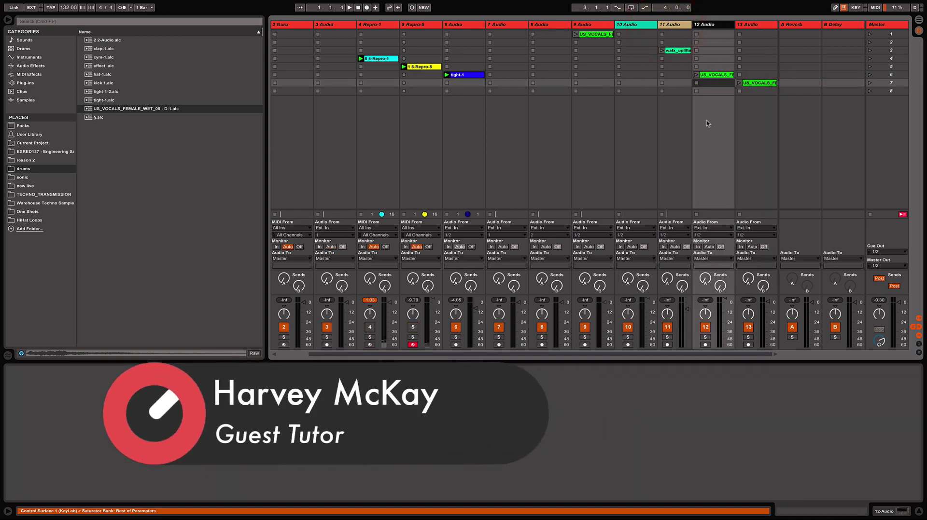
pyautogui.click(675, 52)
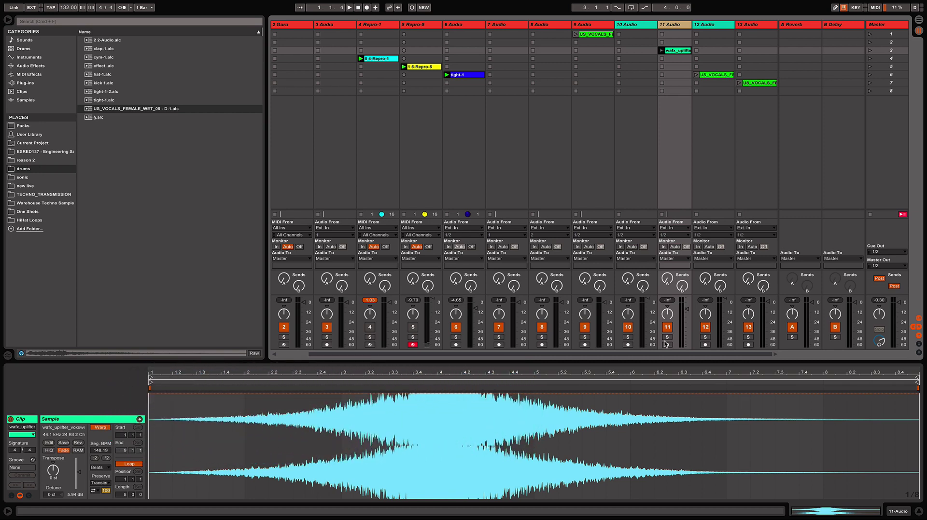
# Step: Start playback, unmute track 5, mute track 4, and hide the browser
pyautogui.press('space')
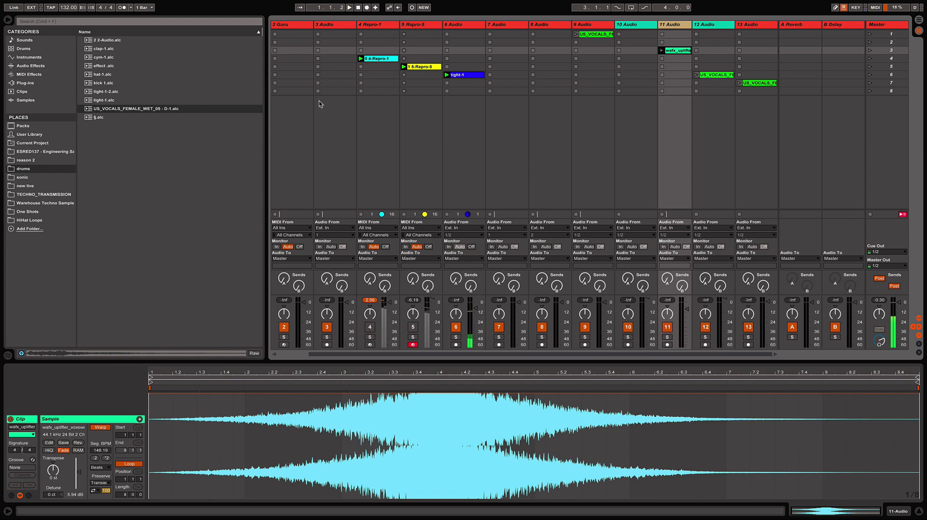
pyautogui.click(412, 327)
pyautogui.click(370, 327)
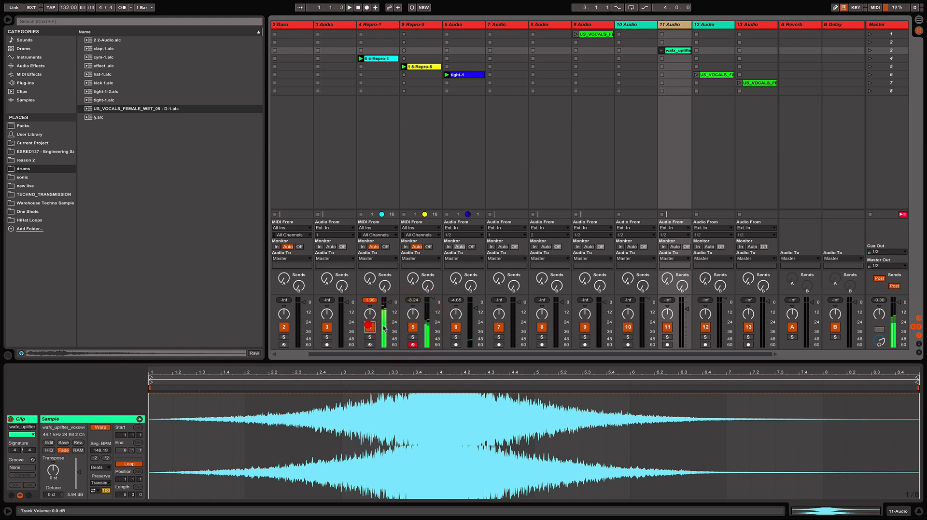
pyautogui.click(5, 20)
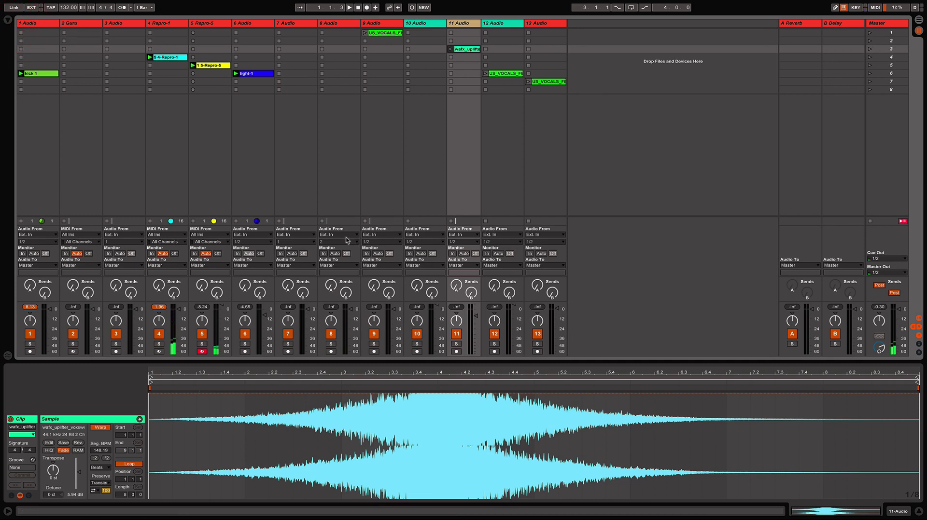
# Step: Mute track 1 and launch the wafx_uplifter clip on track 11
pyautogui.click(29, 334)
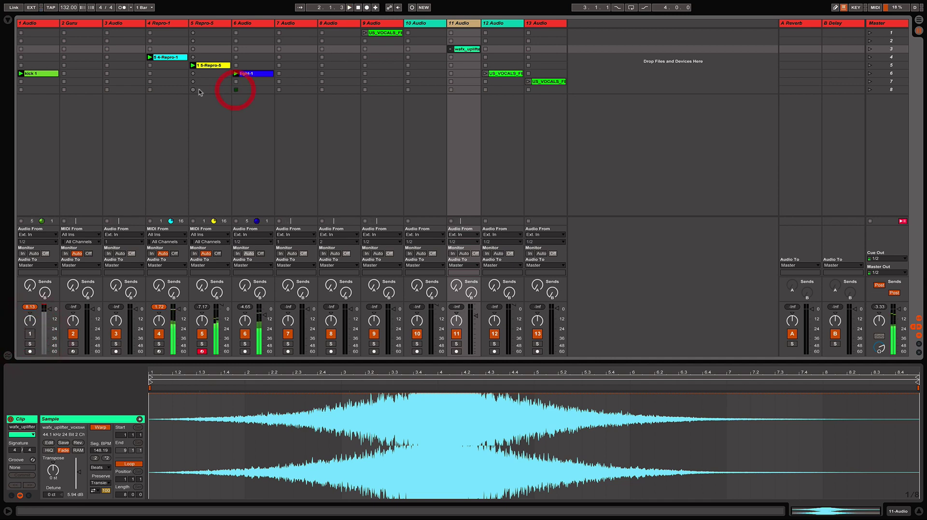
pyautogui.click(192, 218)
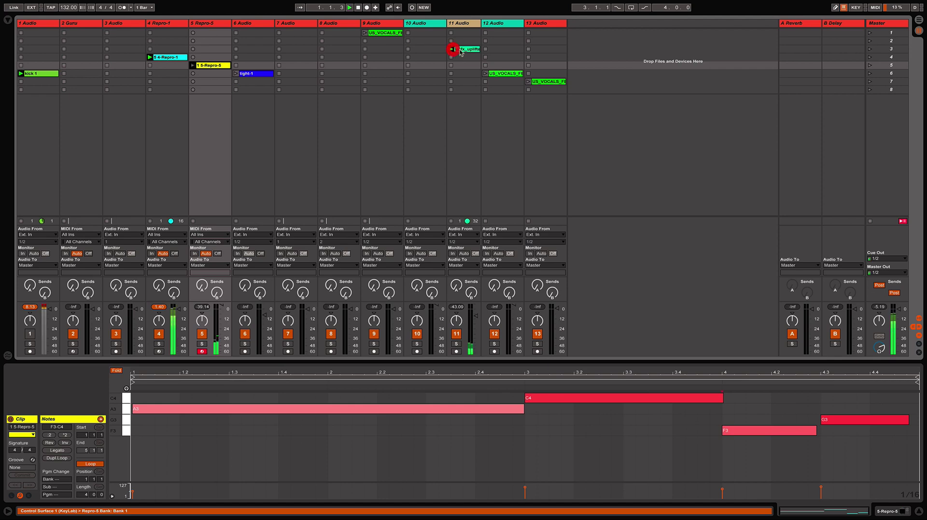
pyautogui.click(451, 50)
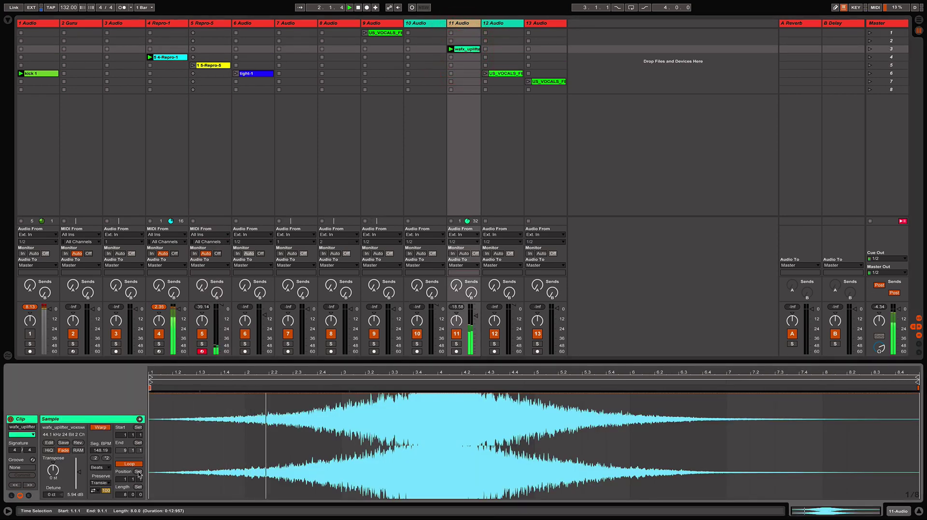
# Step: Shrink the uplifter loop to one beat at 2.4.1, then launch the 5-Repro-5 clip
pyautogui.moveTo(131, 494); pyautogui.dragTo(131, 519)
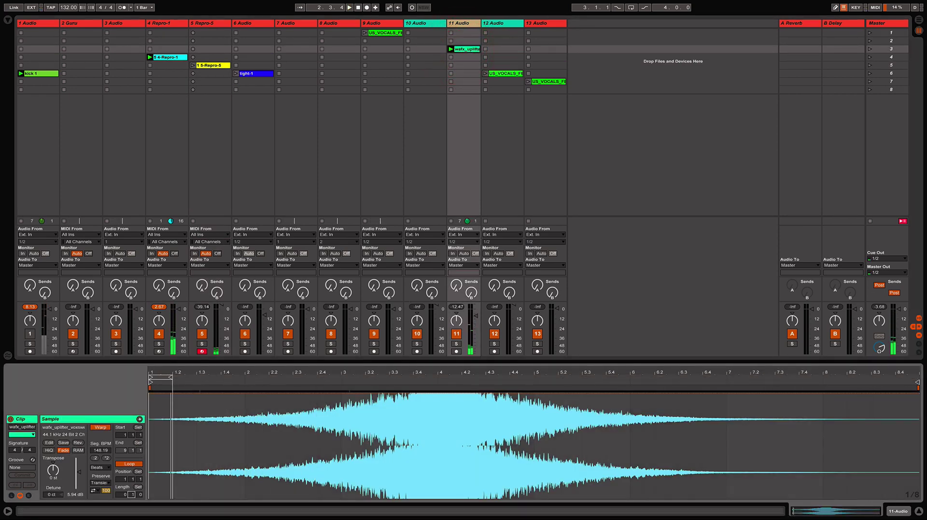
pyautogui.moveTo(162, 381)
pyautogui.mouseDown()
pyautogui.moveTo(339, 381)
pyautogui.moveTo(330, 381)
pyautogui.mouseUp()
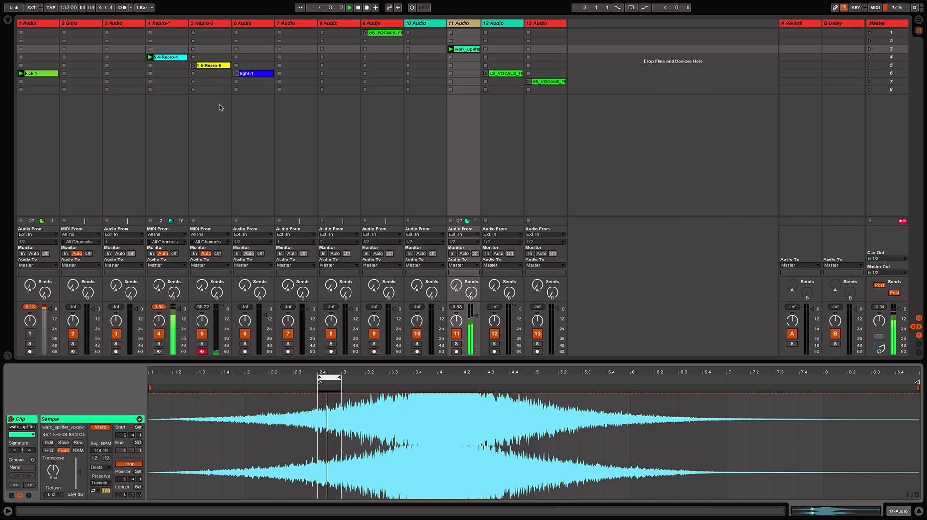
pyautogui.click(192, 65)
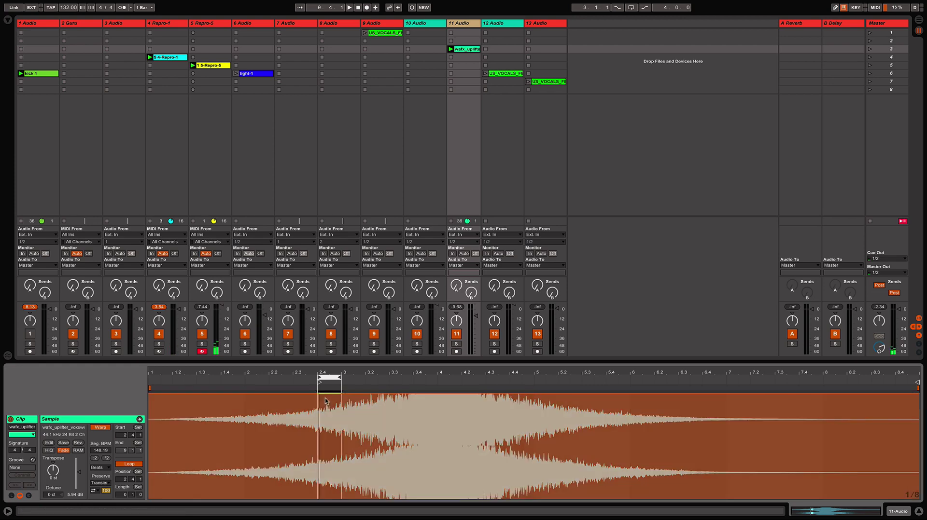
# Step: Lower the uplifter's clip volume envelope before bar 2.4 to 78.5% and nudge track 11's volume up
pyautogui.click(29, 496)
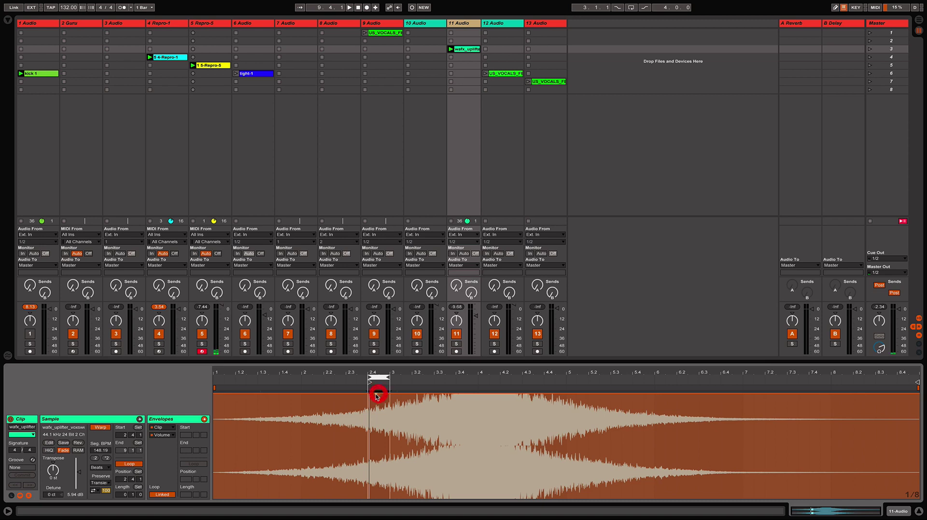
pyautogui.moveTo(378, 395); pyautogui.dragTo(370, 418)
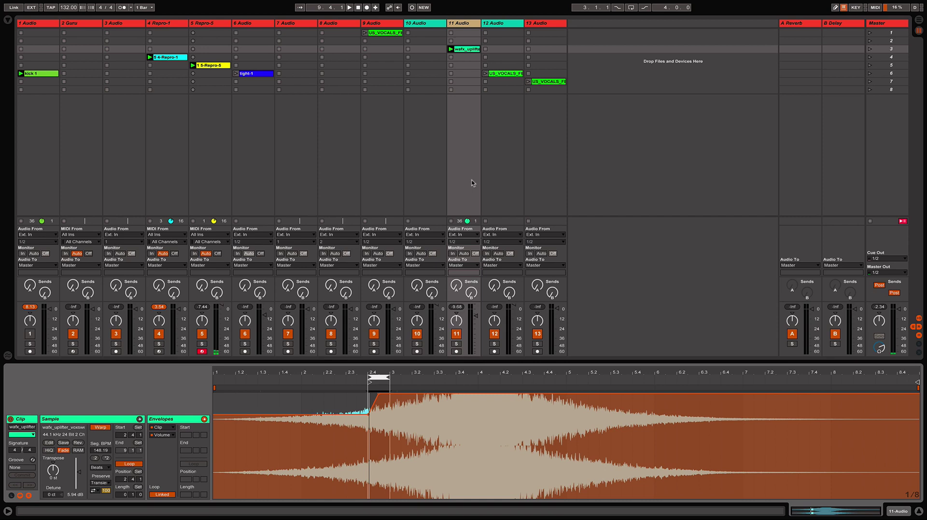
pyautogui.press('space')
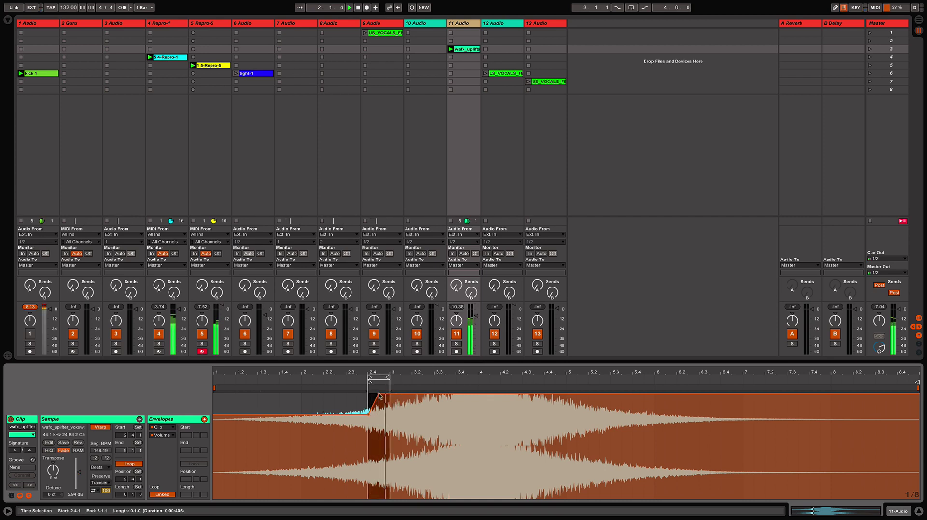
pyautogui.moveTo(377, 394); pyautogui.dragTo(383, 395)
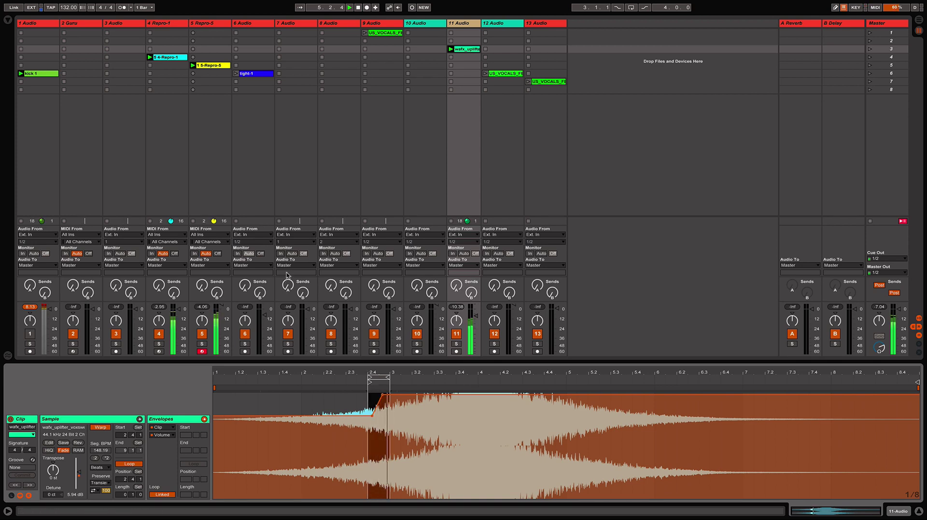
pyautogui.click(475, 318)
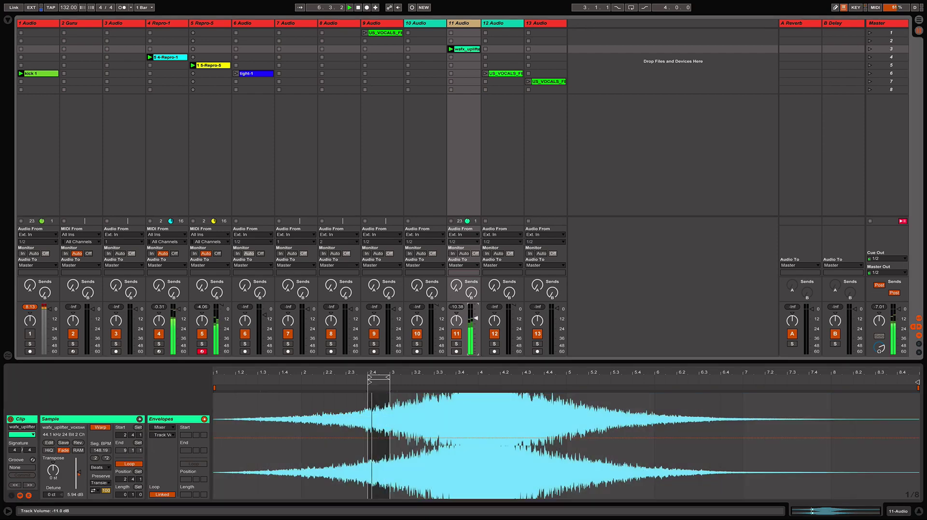
pyautogui.moveTo(475, 319); pyautogui.dragTo(475, 317)
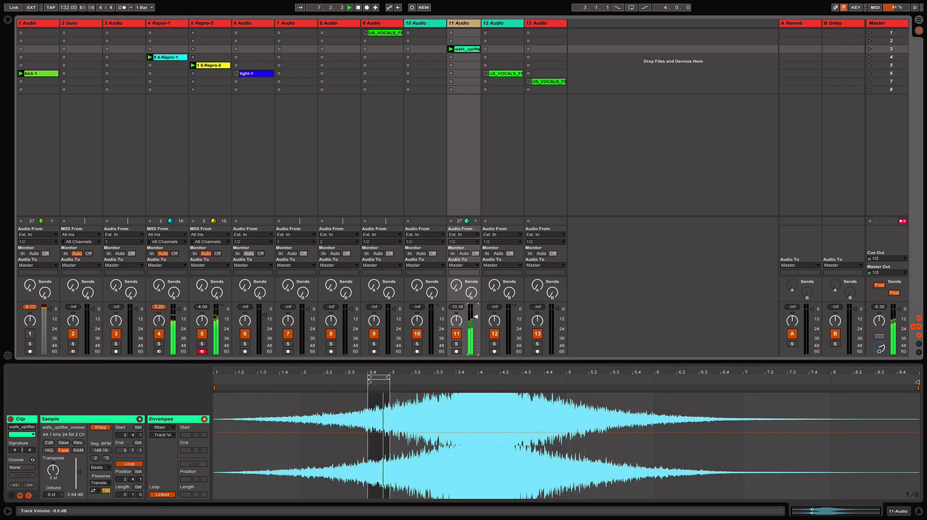
# Step: Raise the uplifter's clip volume envelope before the ramp, launch tight-1, and set track 11 to -9.58 dB
pyautogui.click(470, 50)
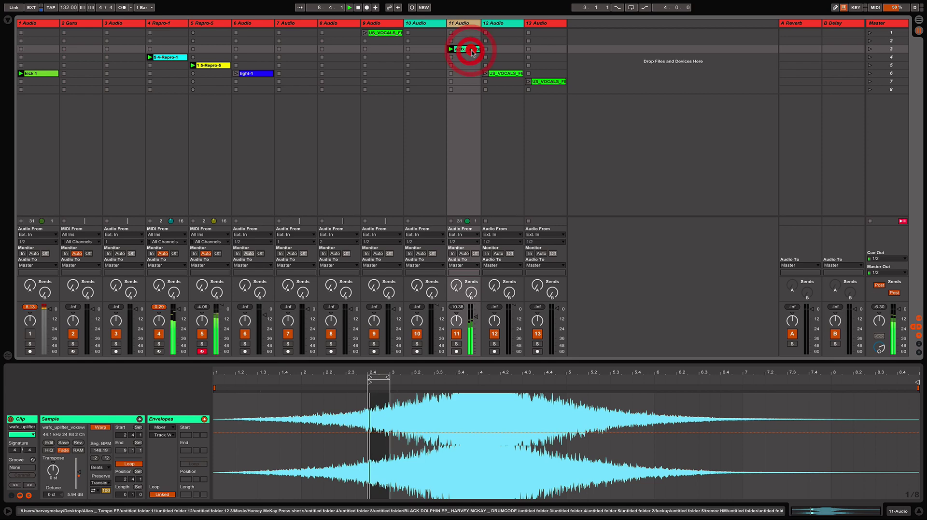
pyautogui.click(164, 428)
pyautogui.click(164, 439)
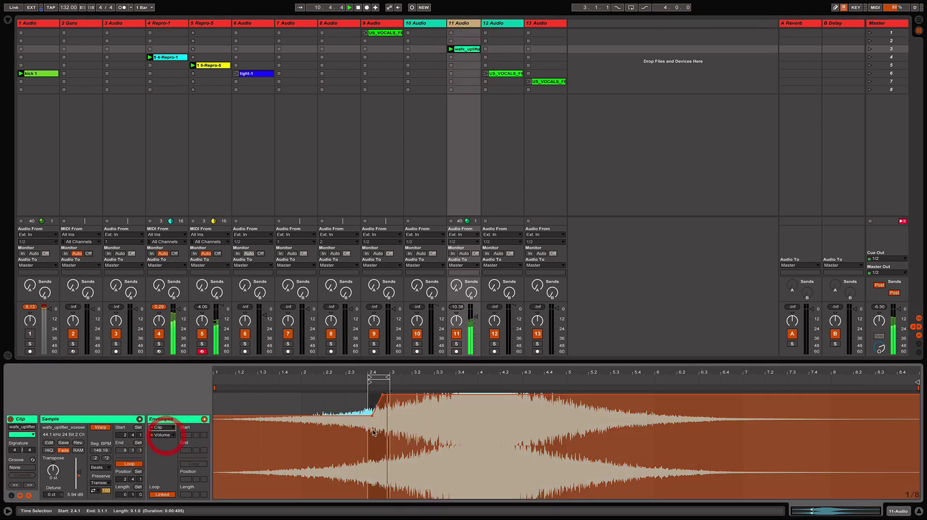
pyautogui.click(385, 428)
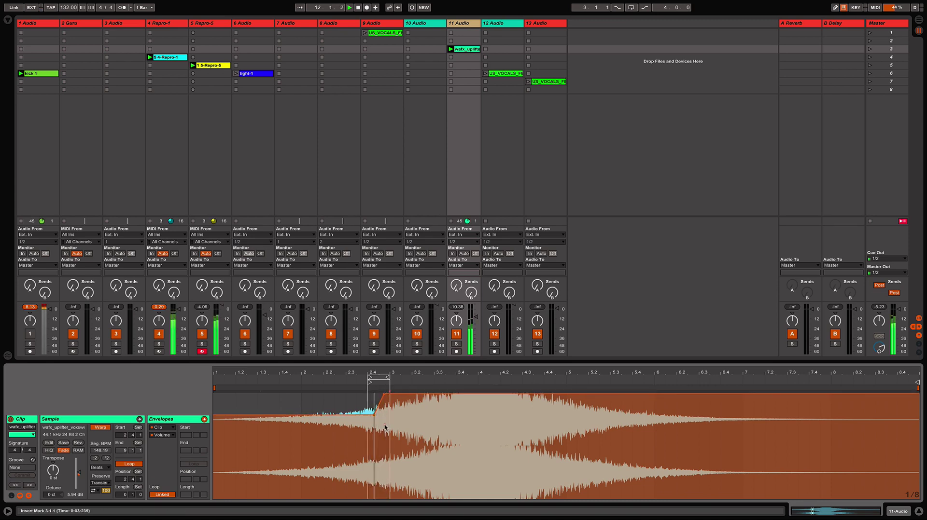
pyautogui.moveTo(385, 427); pyautogui.dragTo(383, 419)
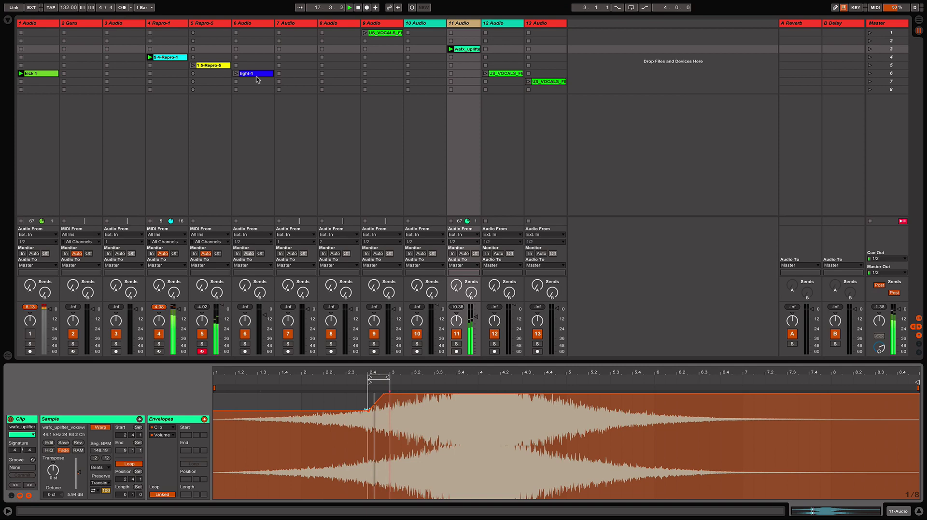
pyautogui.click(236, 74)
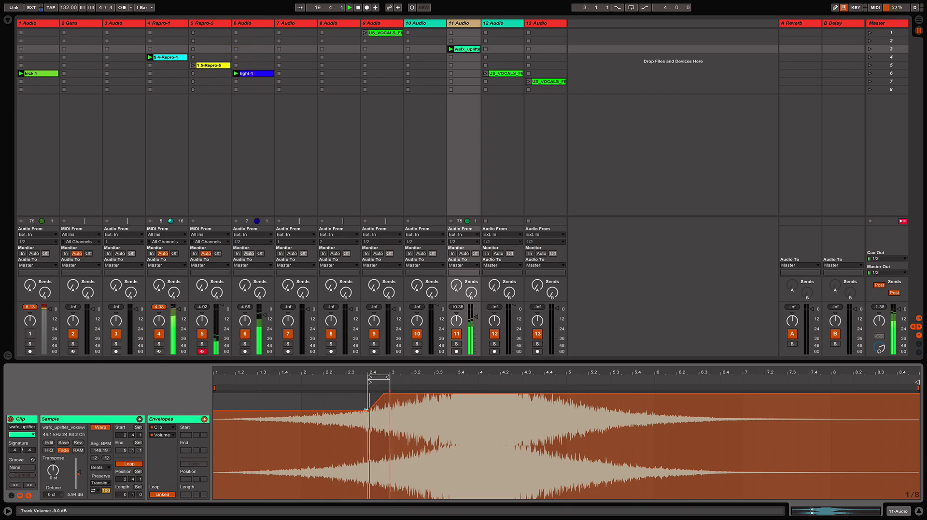
pyautogui.moveTo(475, 317); pyautogui.dragTo(475, 314)
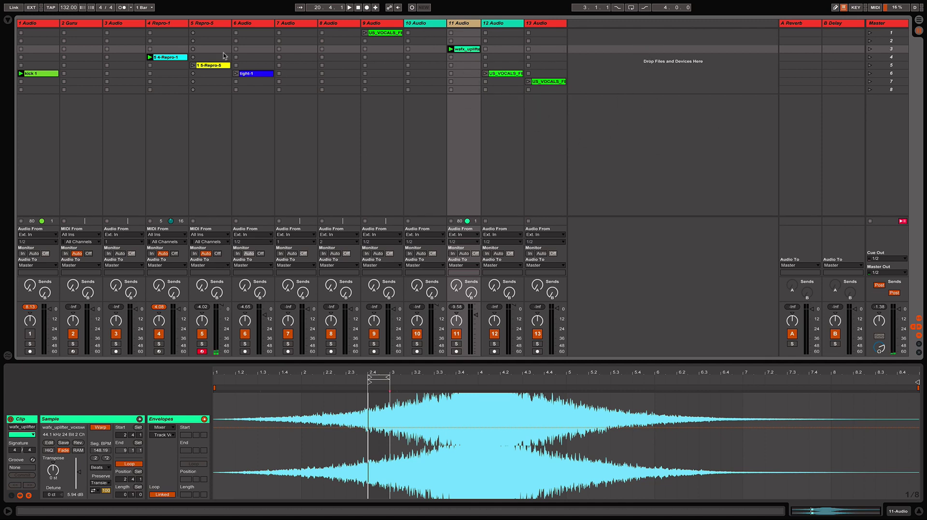
# Step: Restart the set's playback from bar 1
pyautogui.press('space')
pyautogui.press('space')
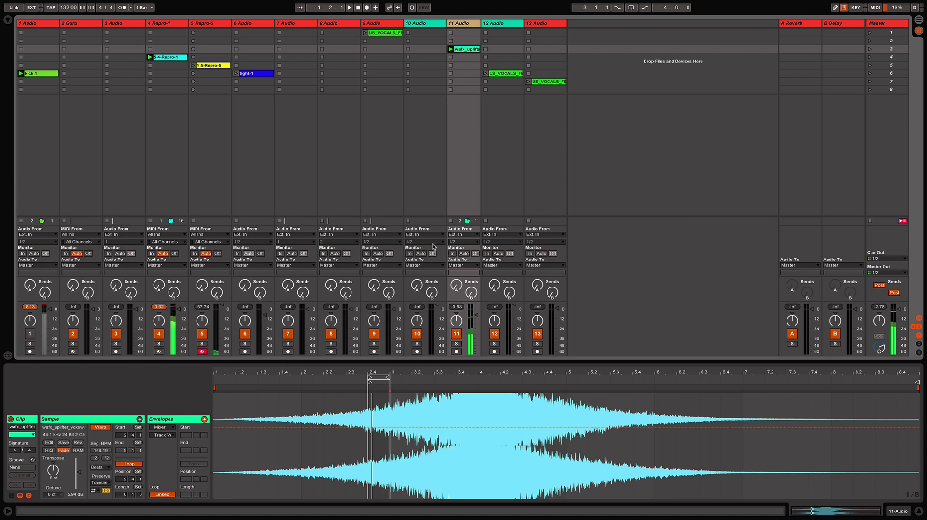
# Step: Stop track 11, launch the track 13 vocal clip, and shift its sample later
pyautogui.click(449, 59)
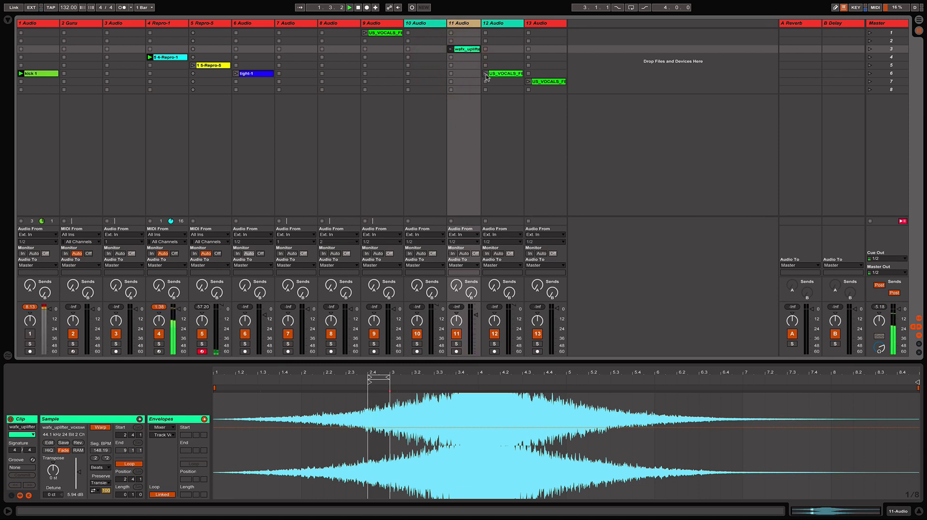
pyautogui.click(528, 82)
pyautogui.click(541, 81)
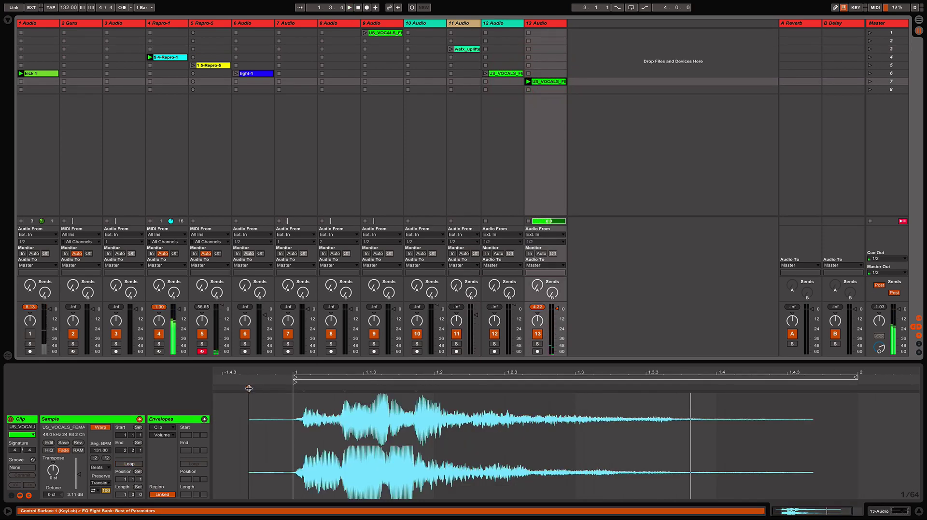
pyautogui.moveTo(248, 388); pyautogui.dragTo(294, 389)
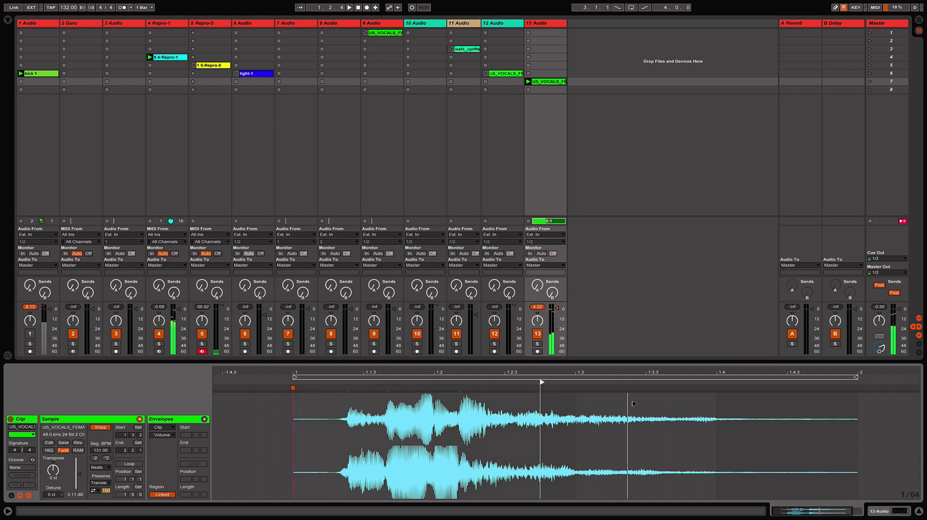
pyautogui.click(627, 383)
# Step: Turn on looping for the track 13 vocal clip and set its start marker to about 1.4
pyautogui.click(129, 464)
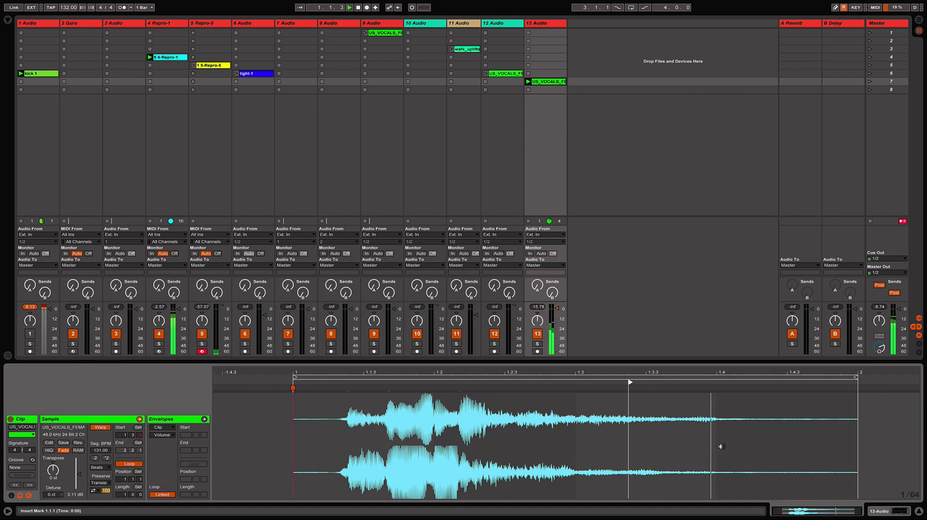
pyautogui.moveTo(636, 382); pyautogui.dragTo(718, 383)
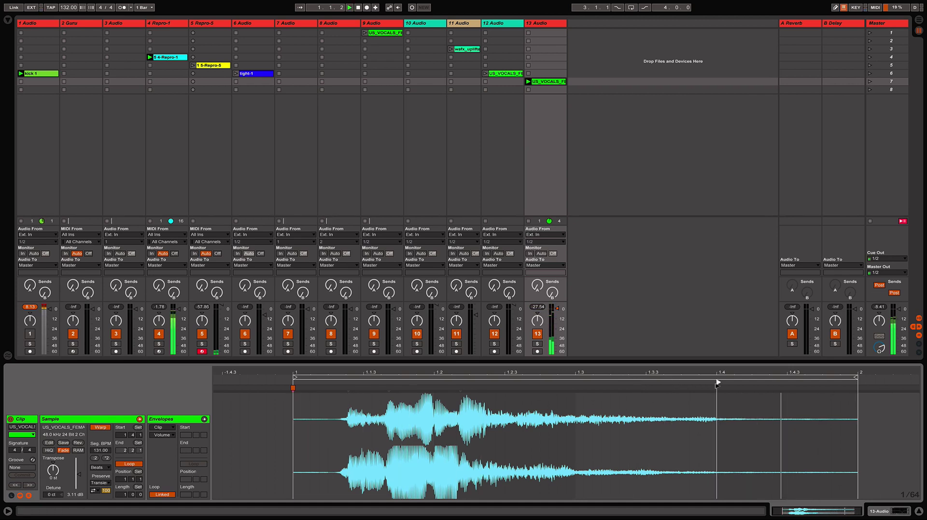
pyautogui.click(715, 386)
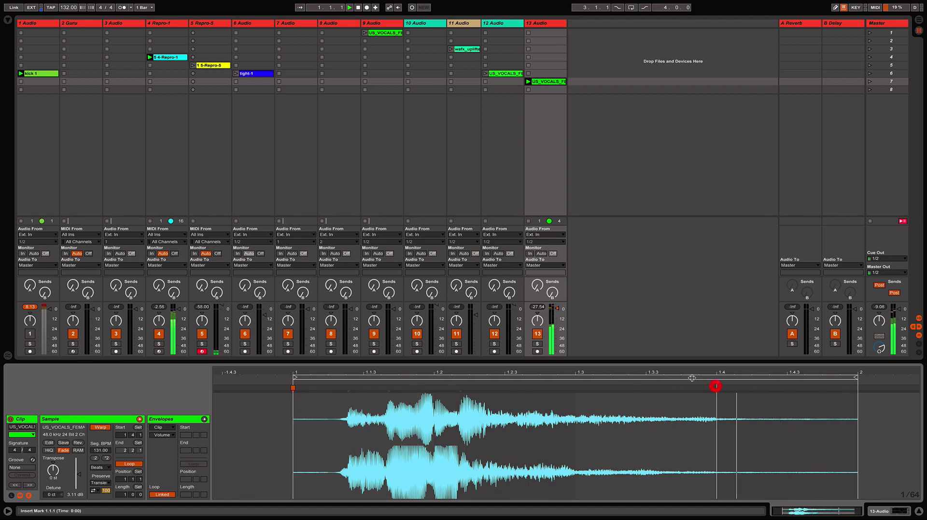
pyautogui.rightClick(556, 316)
pyautogui.press('Escape')
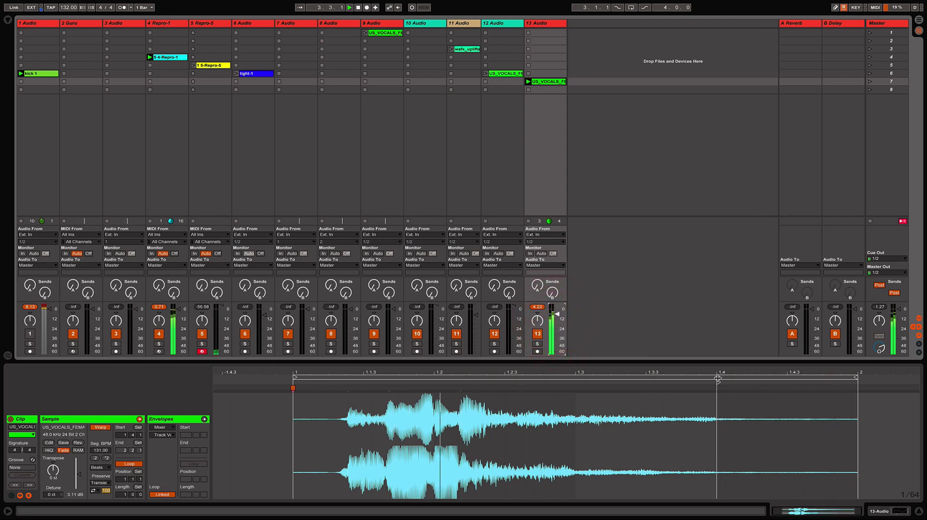
pyautogui.click(735, 383)
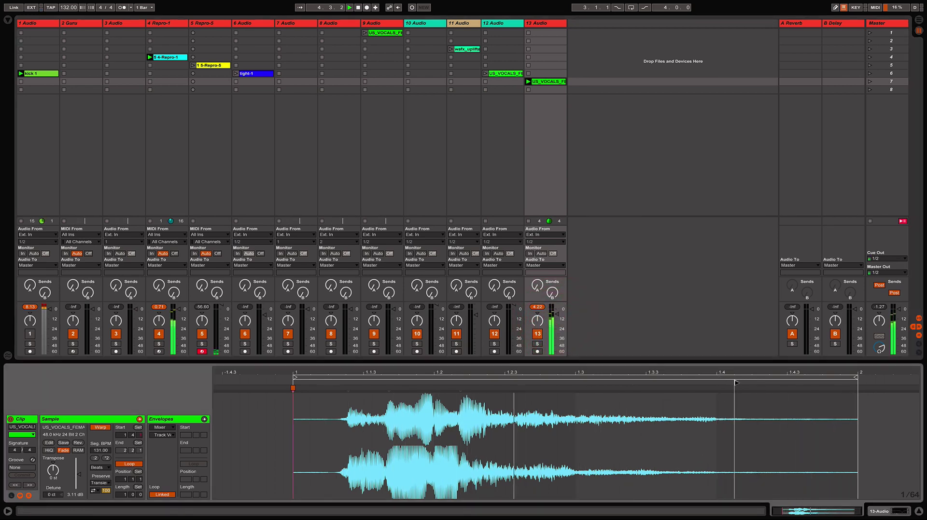
pyautogui.click(743, 382)
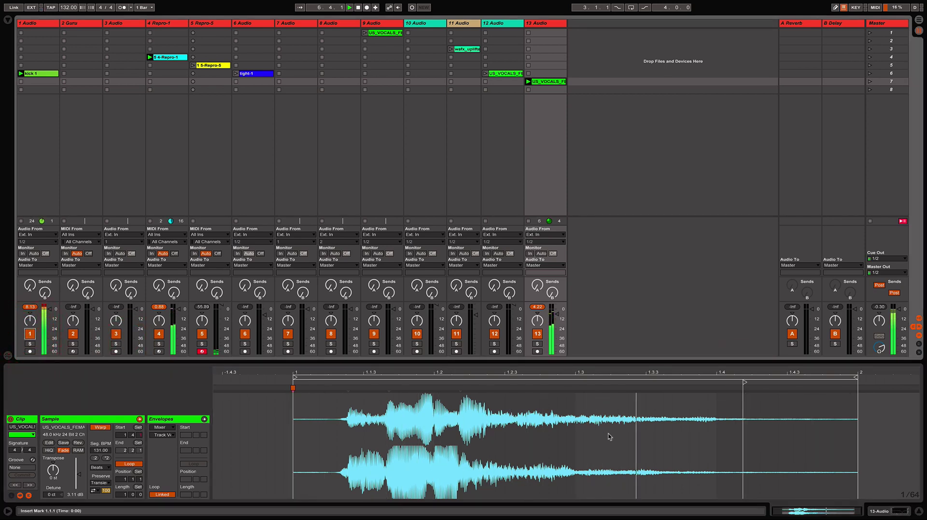
pyautogui.click(726, 382)
pyautogui.click(718, 382)
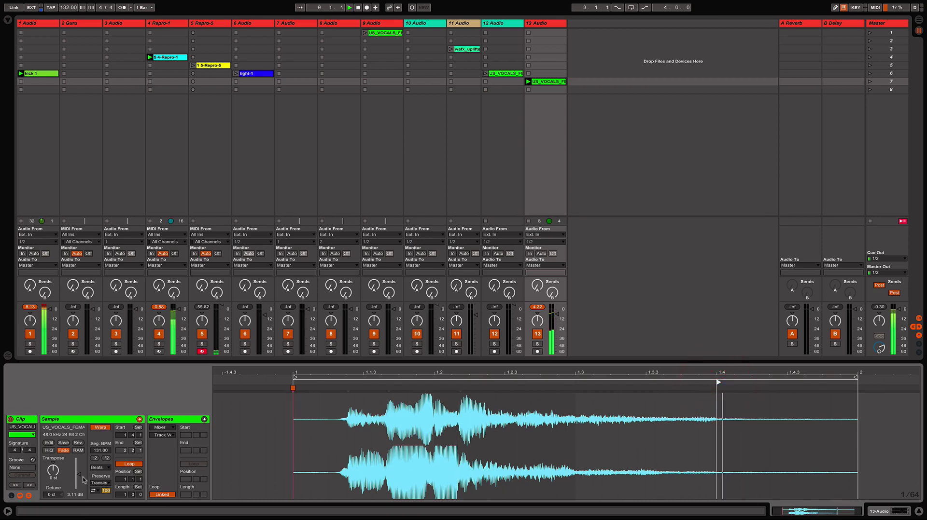
# Step: Set the vocal clip's warp mode to Tones and launch track 12's vocal clip
pyautogui.click(100, 467)
pyautogui.click(99, 484)
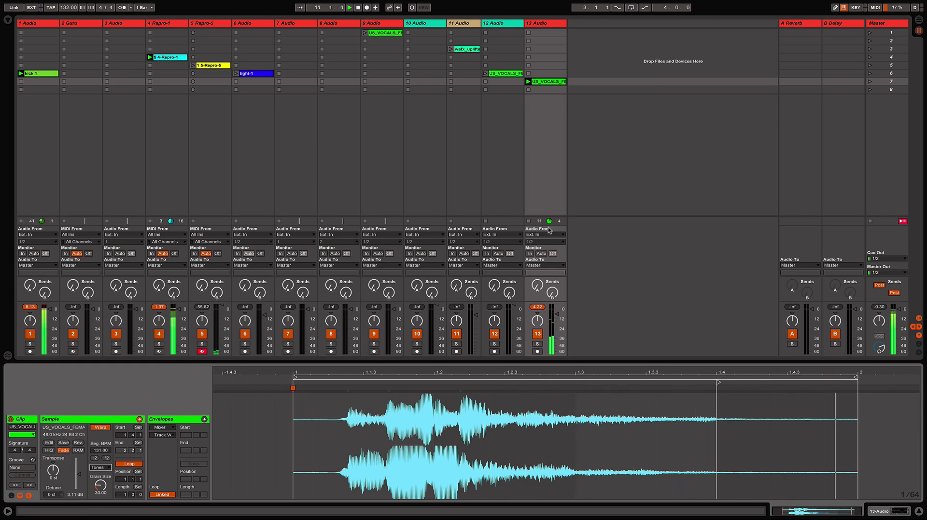
pyautogui.click(486, 73)
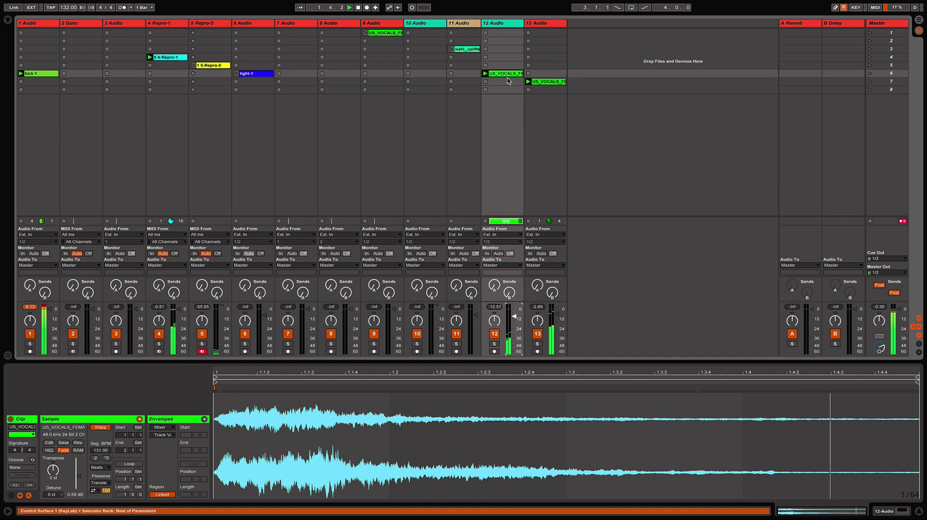
# Step: Launch tight-1, raise track 13 to about -3 dB, switch to track 12's vocal, then stop playback
pyautogui.click(236, 74)
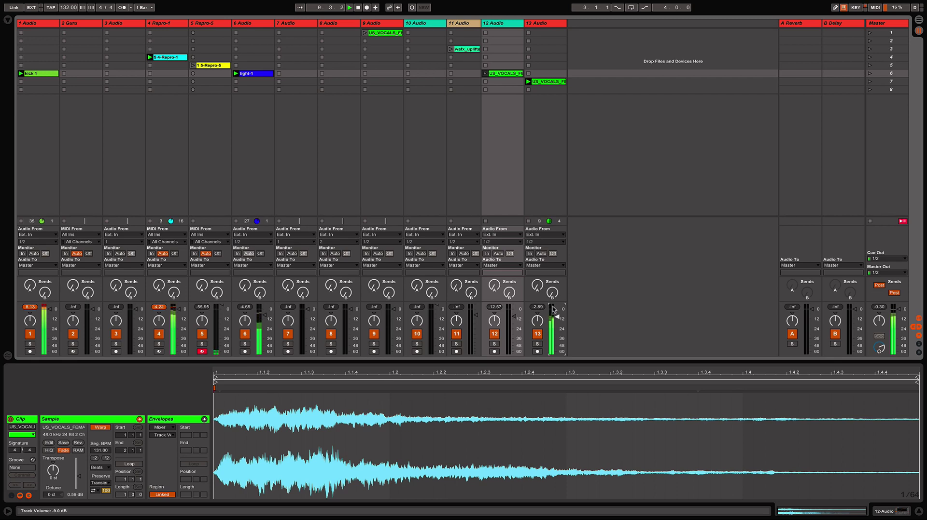
pyautogui.moveTo(554, 310); pyautogui.dragTo(554, 304)
pyautogui.click(529, 89)
pyautogui.click(484, 74)
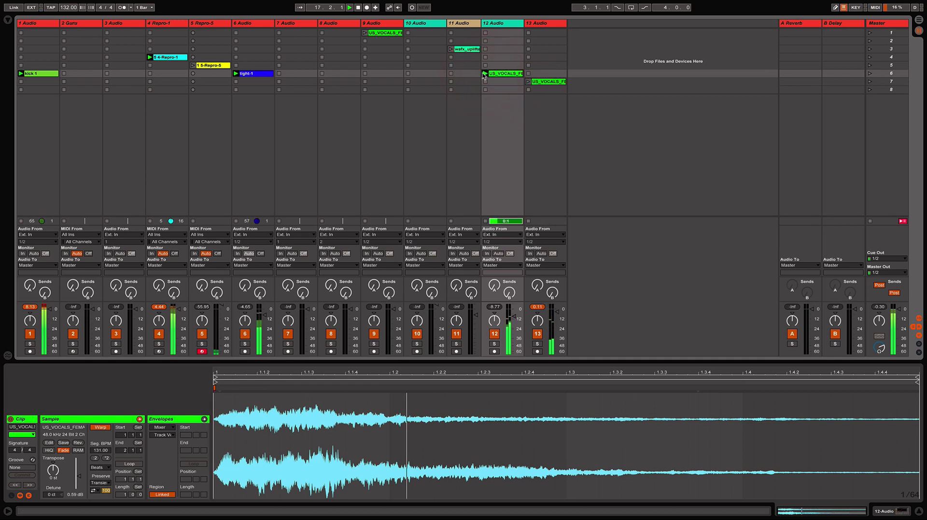
pyautogui.press('space')
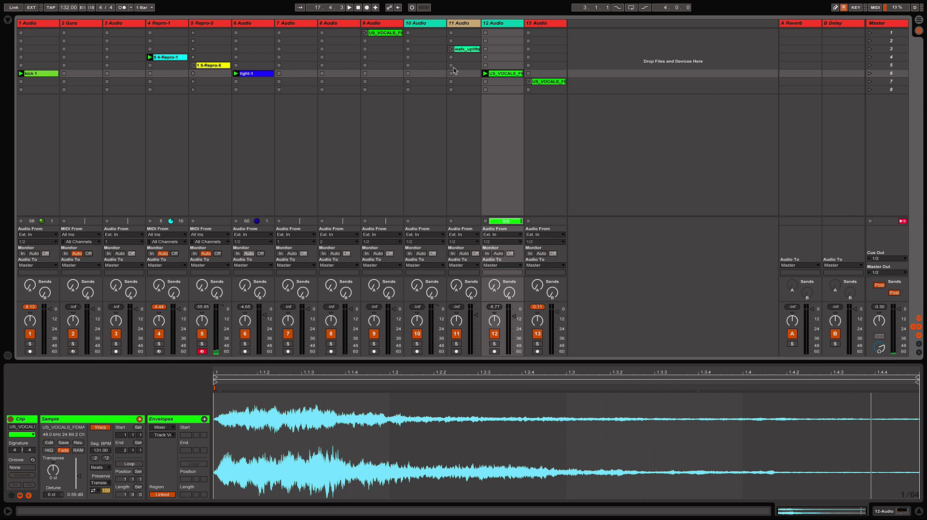
# Step: Delete the 9 Audio track together with its vocal clip
pyautogui.click(375, 23)
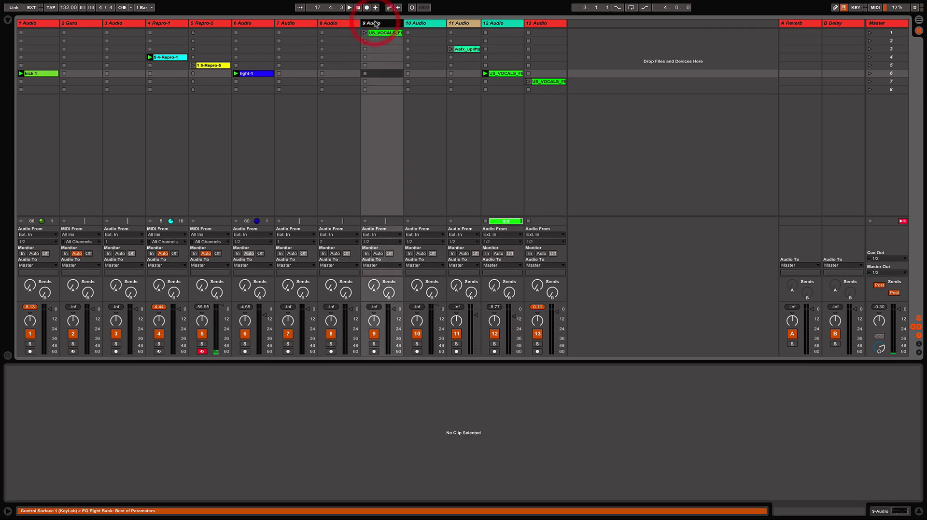
pyautogui.press('Delete')
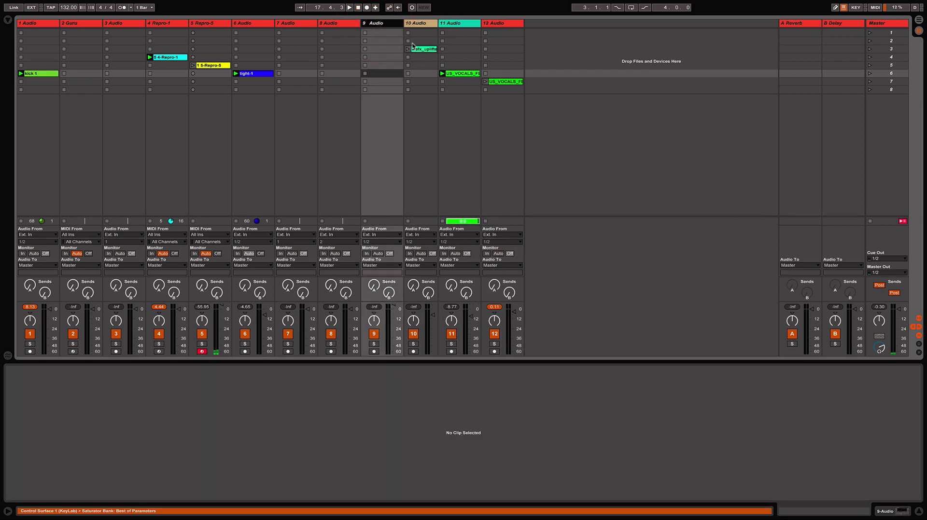